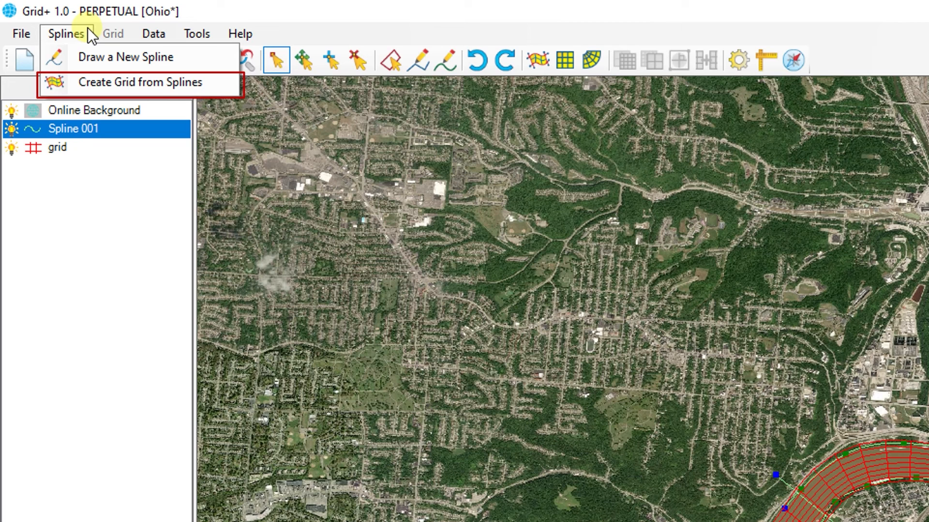
{"action": "left_click", "coordinate": [78, 147]}
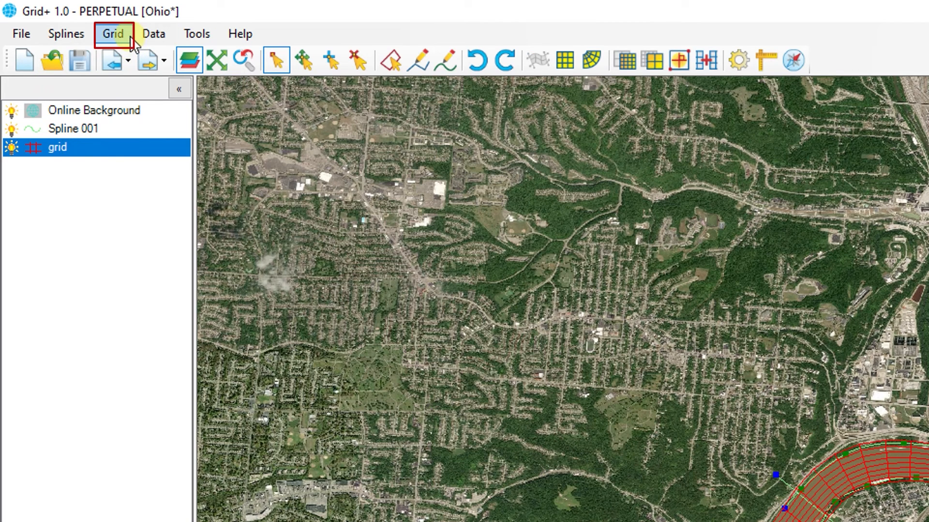
{"action": "left_click", "coordinate": [128, 37]}
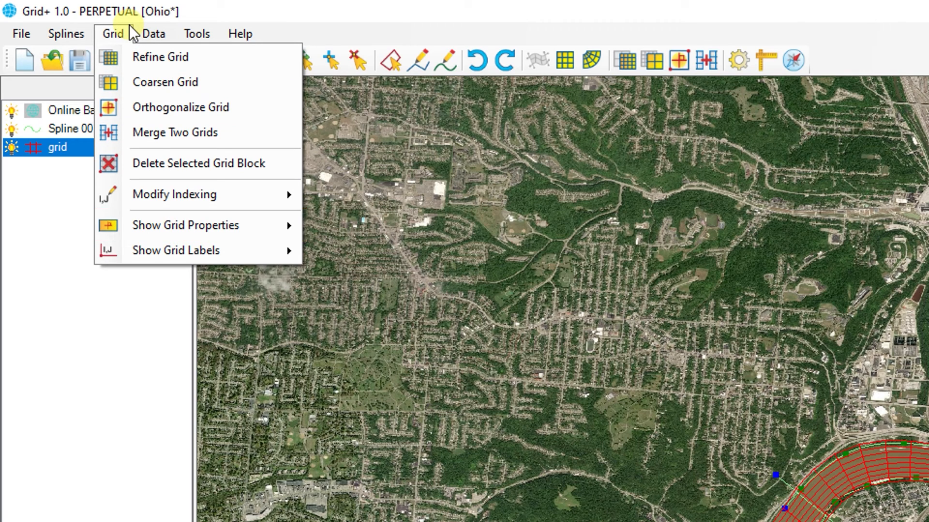
{"action": "mouse_move", "coordinate": [164, 29]}
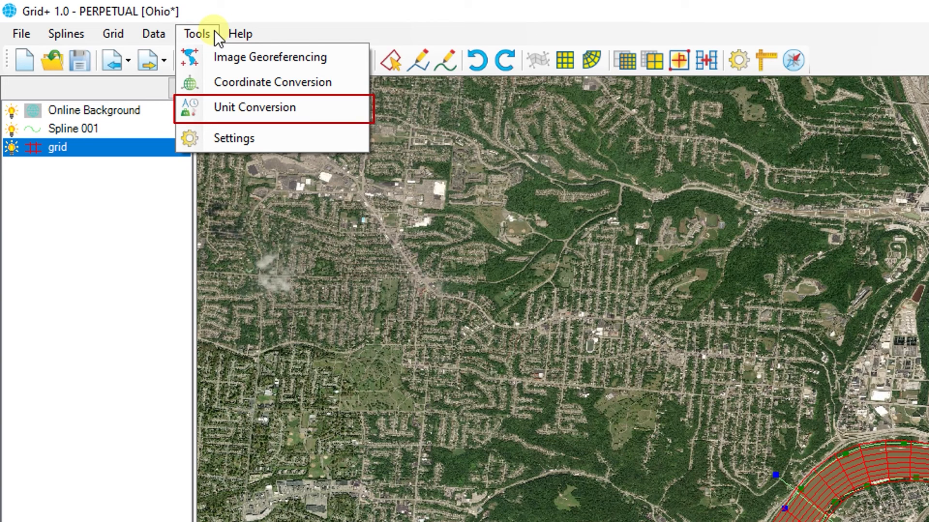
{"action": "mouse_move", "coordinate": [245, 33]}
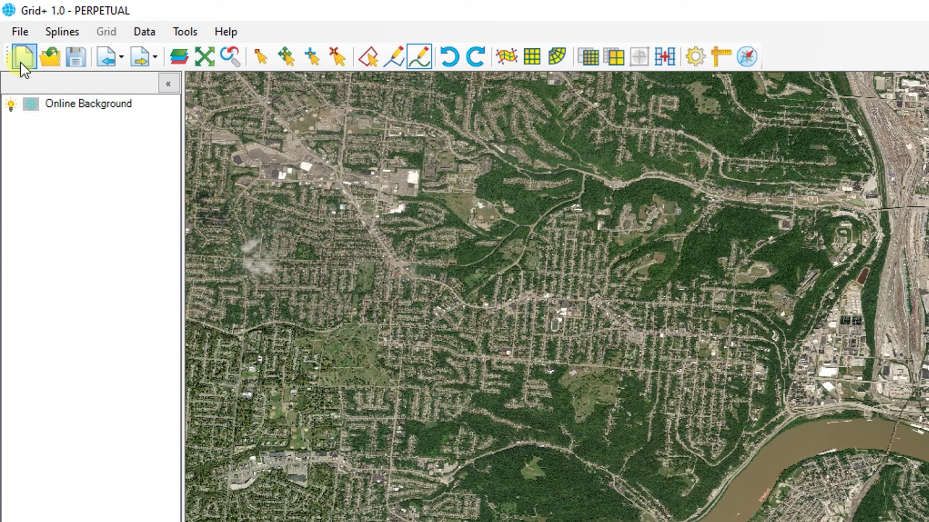
Step: Open the Ohio project file
{"action": "left_click", "coordinate": [50, 68]}
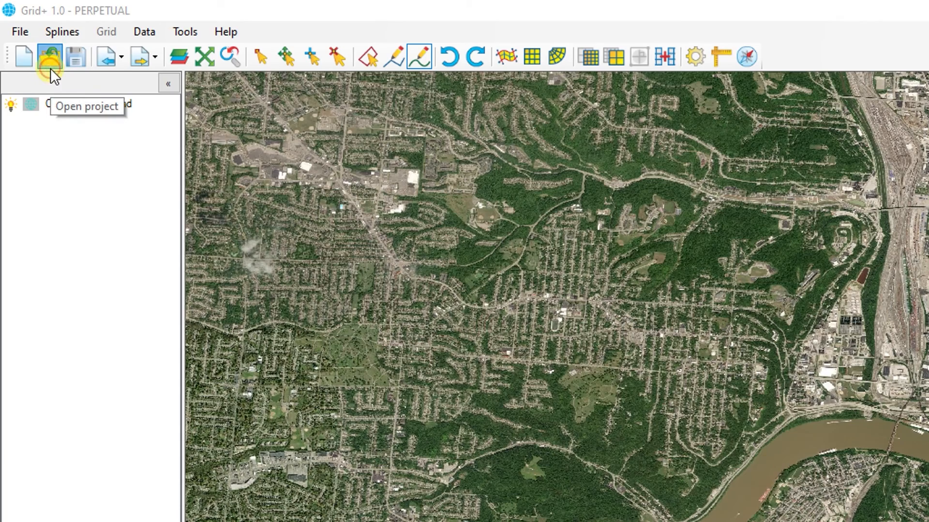
{"action": "left_click", "coordinate": [240, 180]}
{"action": "left_click", "coordinate": [715, 484]}
{"action": "left_click", "coordinate": [77, 139]}
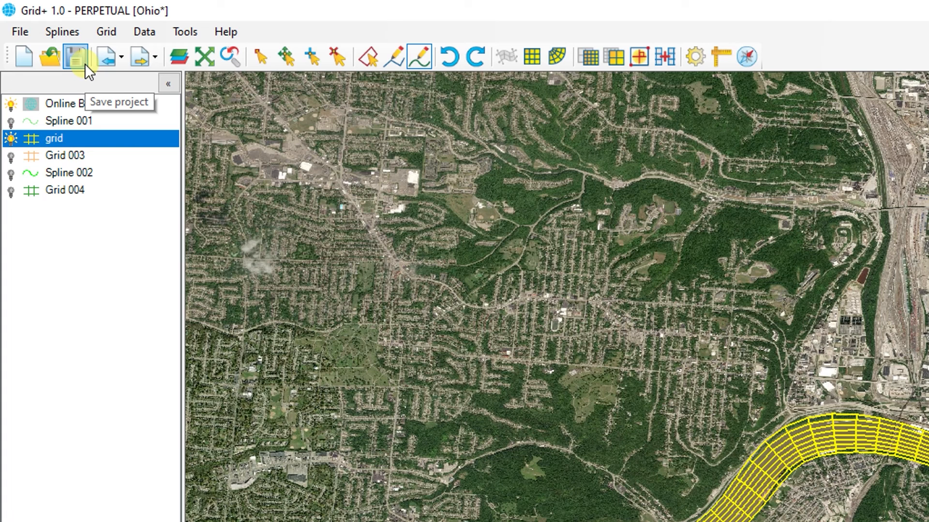
{"action": "left_click", "coordinate": [115, 65]}
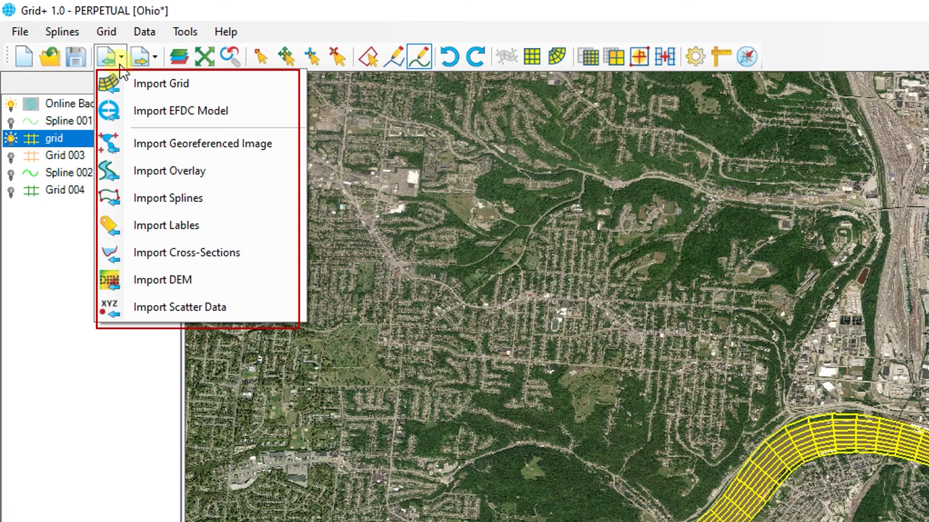
{"action": "left_click", "coordinate": [139, 63]}
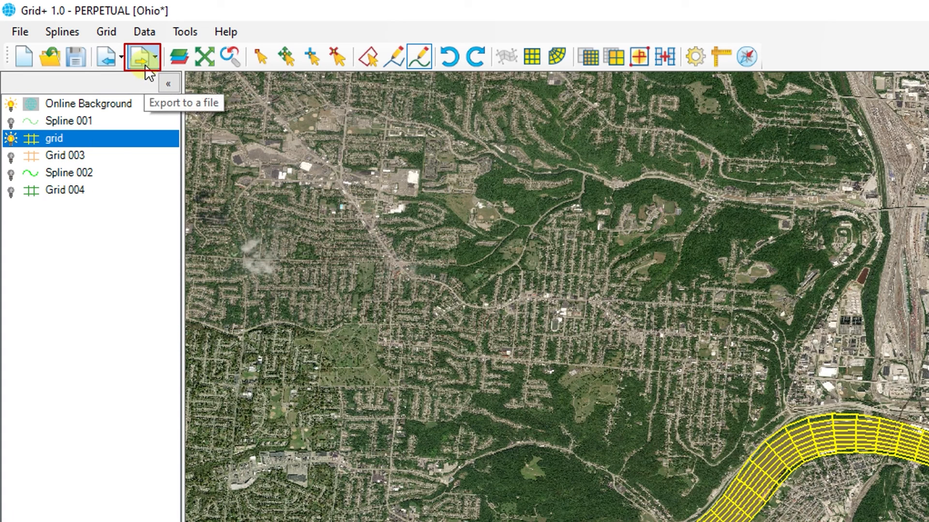
{"action": "left_click", "coordinate": [154, 58]}
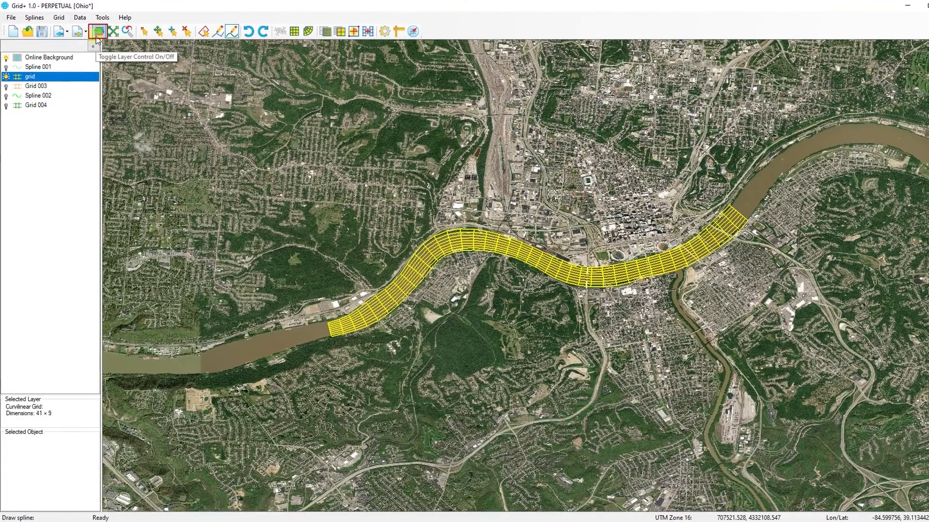
Step: Toggle the layer panel off and back on, and view the full extent of the layers
{"action": "left_click", "coordinate": [96, 36]}
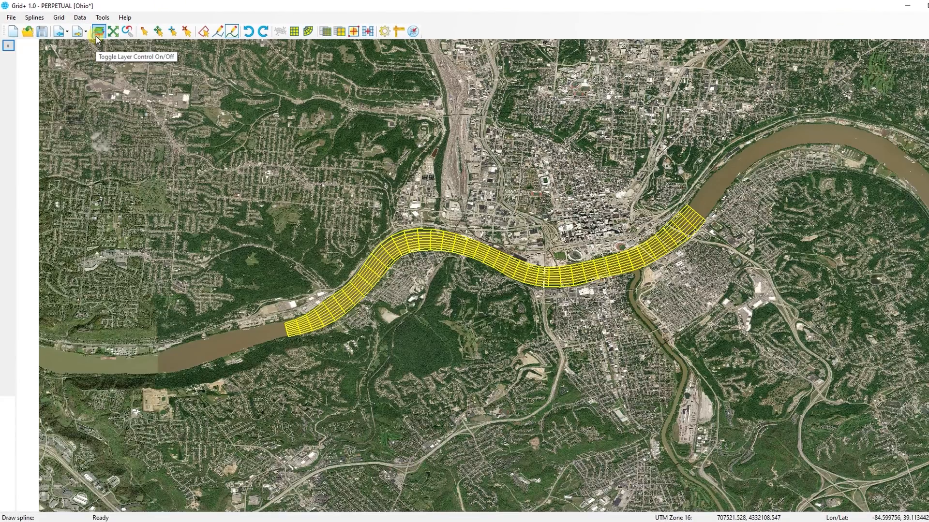
{"action": "left_click", "coordinate": [96, 35]}
{"action": "scroll", "coordinate": [193, 102], "scroll_direction": "up", "scroll_amount": 2}
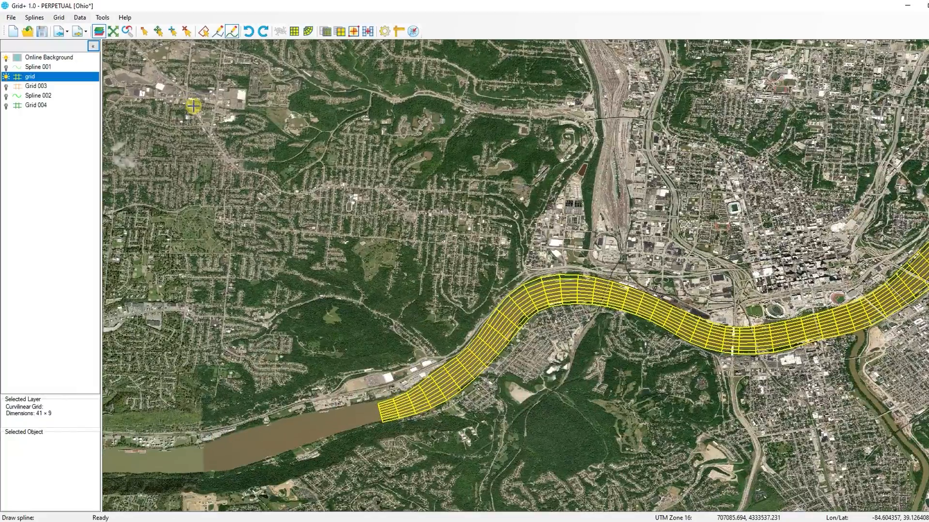
{"action": "left_click", "coordinate": [114, 33]}
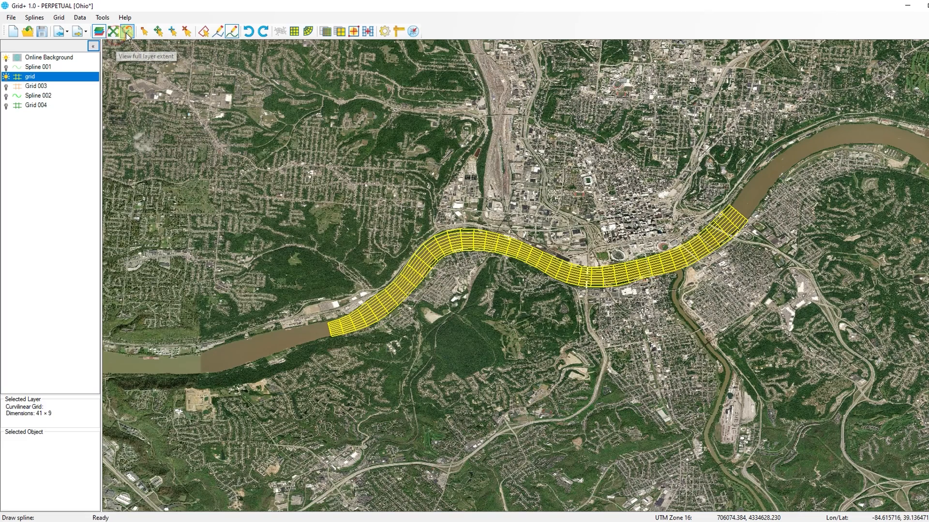
{"action": "left_click", "coordinate": [127, 34]}
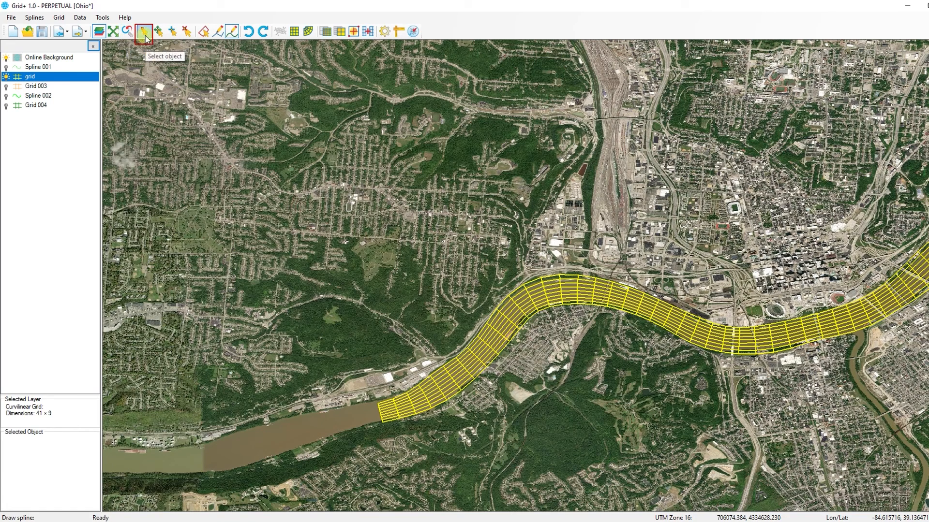
Step: Select a node at the grid's upstream corner with the Select object tool to inspect its properties
{"action": "left_click", "coordinate": [145, 34]}
{"action": "left_click", "coordinate": [394, 404]}
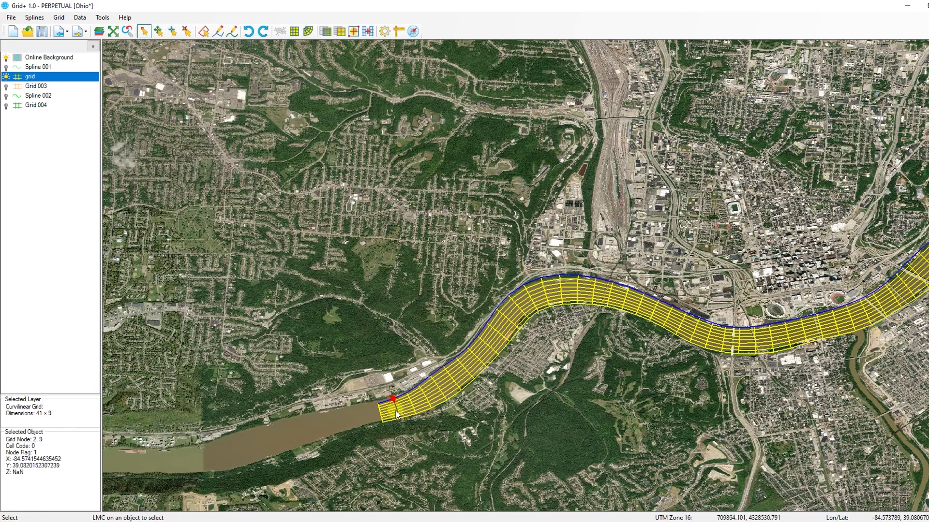
{"action": "left_click", "coordinate": [378, 362]}
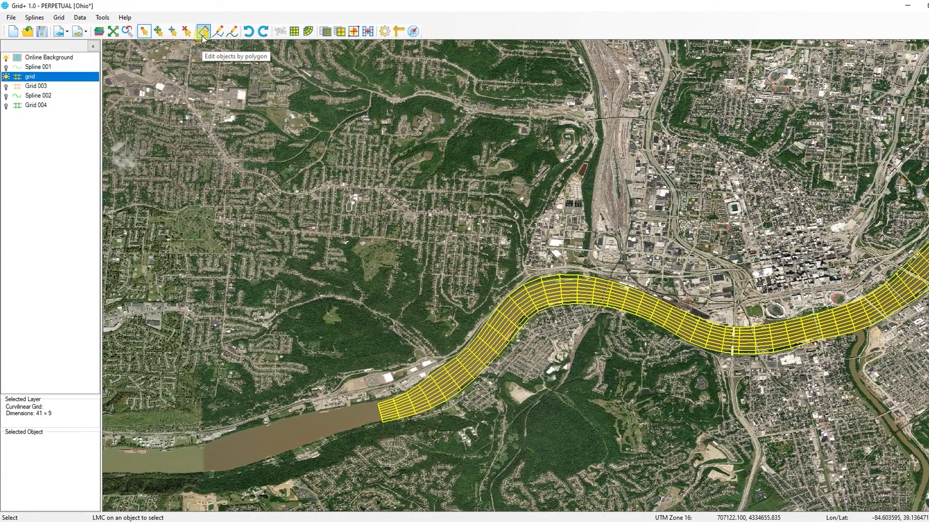
Step: Select the grid's upstream row of nodes by drawing a polygon around it with the edit-by-polygon tool
{"action": "left_click", "coordinate": [211, 48]}
{"action": "left_click", "coordinate": [203, 30]}
{"action": "left_click", "coordinate": [393, 382]}
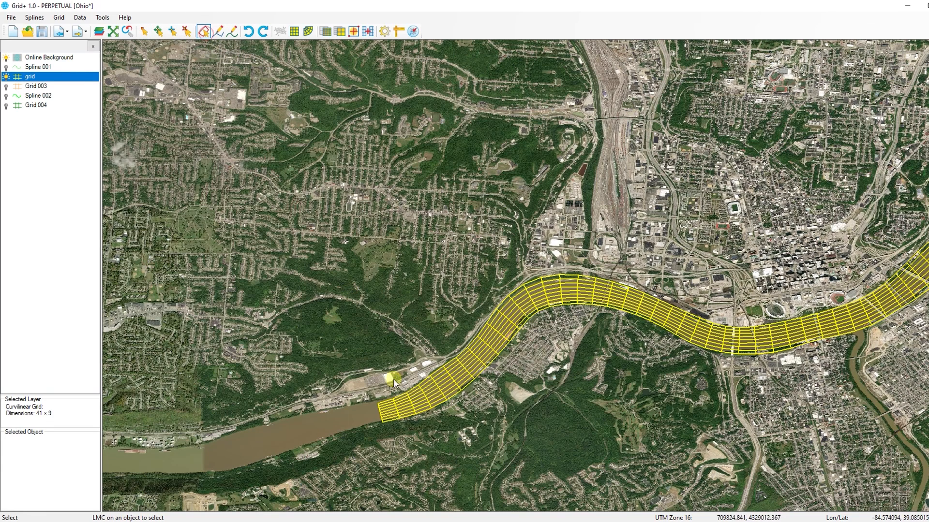
{"action": "left_click", "coordinate": [361, 402]}
{"action": "left_click", "coordinate": [370, 434]}
{"action": "left_click", "coordinate": [423, 426]}
{"action": "left_click", "coordinate": [410, 389]}
{"action": "left_click", "coordinate": [392, 380]}
{"action": "right_click", "coordinate": [387, 411]}
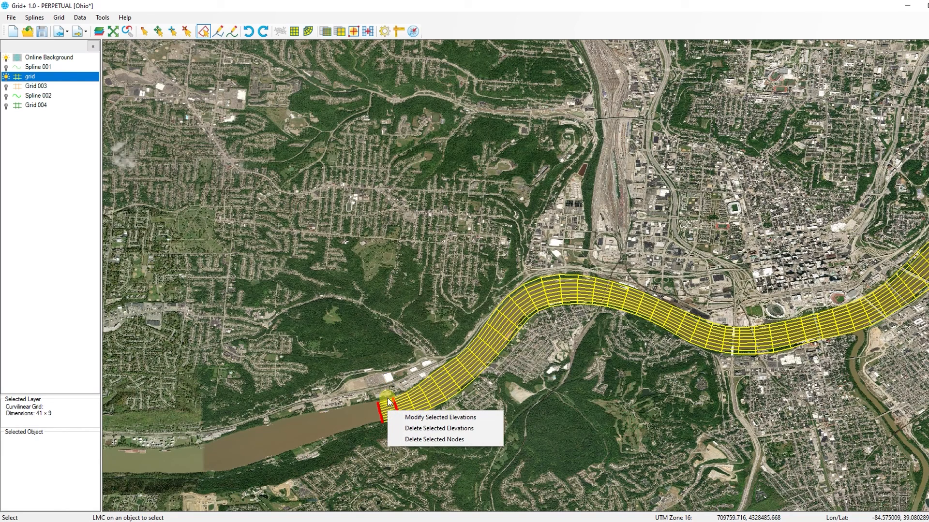
{"action": "left_click", "coordinate": [376, 374]}
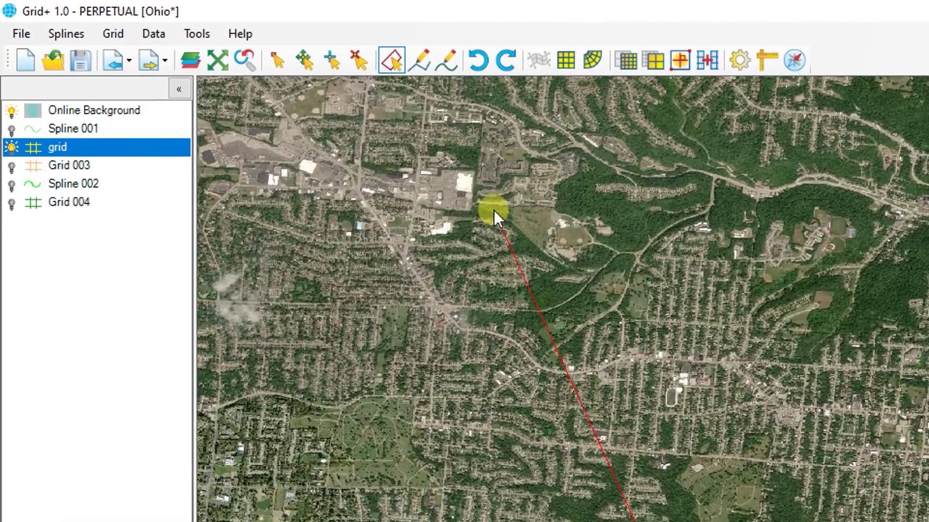
Step: Draw a four-node polyline overlay across the river near the grid's upstream end, and hide that overlay
{"action": "left_click", "coordinate": [418, 61]}
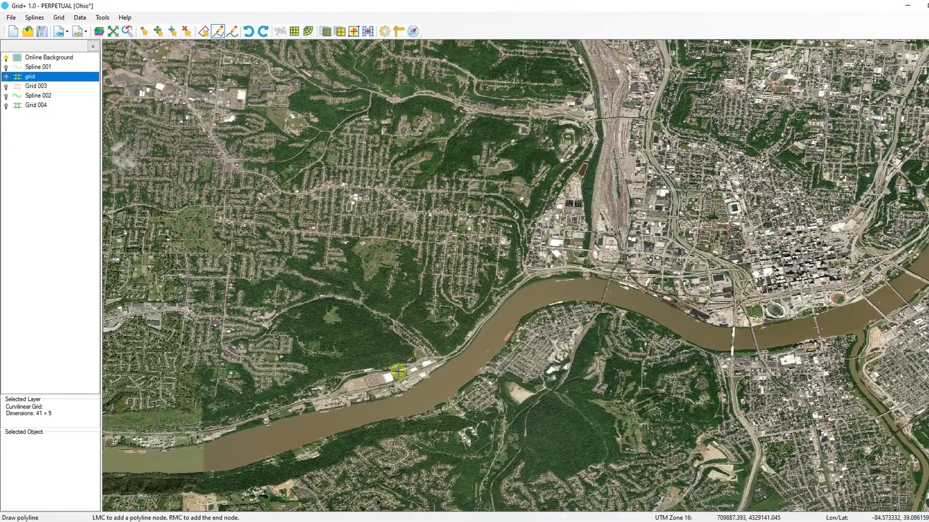
{"action": "left_click", "coordinate": [397, 373]}
{"action": "left_click", "coordinate": [453, 340]}
{"action": "left_click", "coordinate": [481, 403]}
{"action": "left_click", "coordinate": [405, 419]}
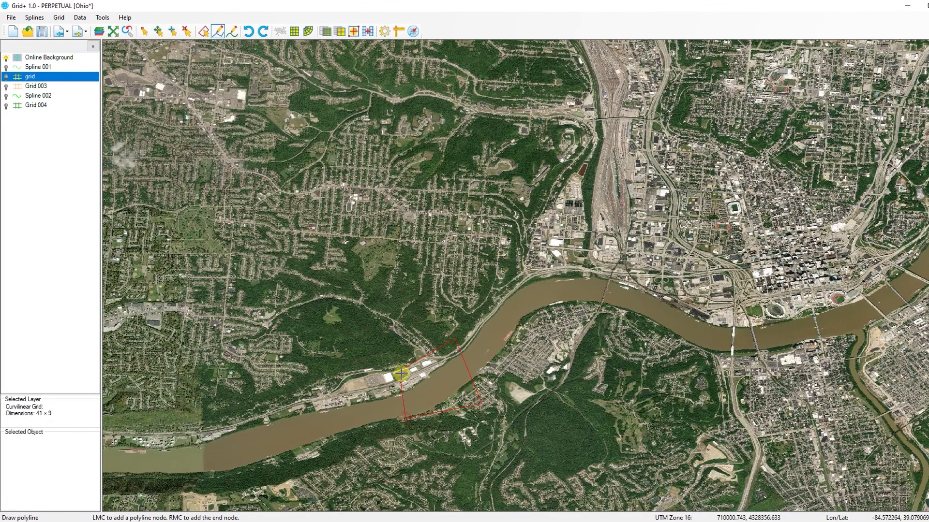
{"action": "right_click", "coordinate": [402, 373]}
{"action": "left_click", "coordinate": [6, 114]}
Step: Draw a new spline across the river just downstream of the polyline
{"action": "left_click", "coordinate": [232, 31]}
{"action": "left_click", "coordinate": [420, 387]}
{"action": "left_click", "coordinate": [467, 355]}
{"action": "left_click", "coordinate": [499, 320]}
{"action": "right_click", "coordinate": [501, 301]}
{"action": "left_click", "coordinate": [528, 315]}
{"action": "left_click", "coordinate": [504, 349]}
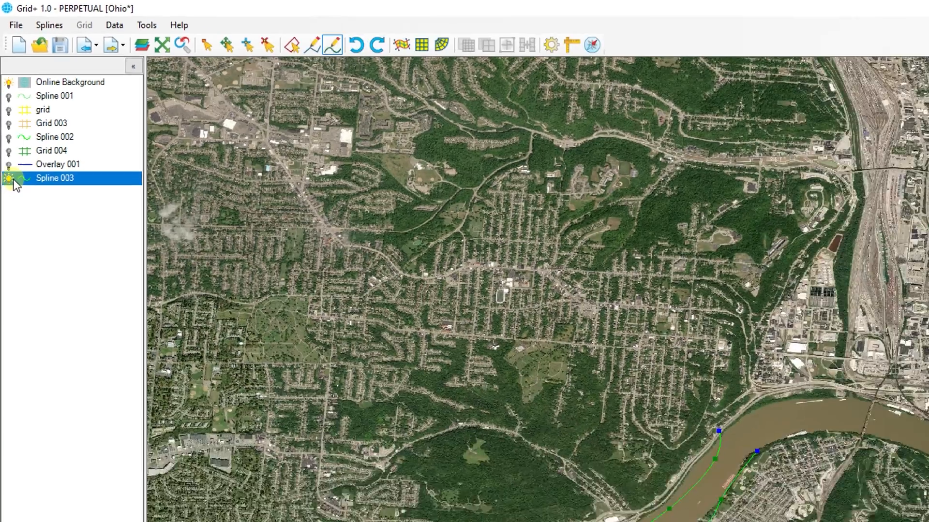
Step: Display Spline 001 in place of Spline 003 and create a grid from its splines
{"action": "left_click", "coordinate": [11, 240]}
{"action": "left_click", "coordinate": [12, 129]}
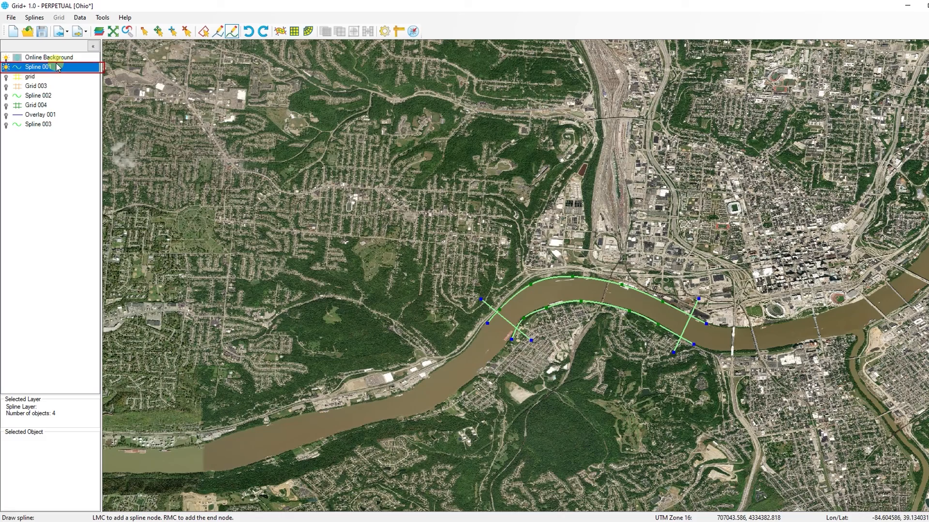
{"action": "left_click", "coordinate": [279, 31]}
{"action": "left_click", "coordinate": [534, 256]}
{"action": "scroll", "coordinate": [749, 327], "scroll_direction": "up", "scroll_amount": 1}
{"action": "scroll", "coordinate": [724, 304], "scroll_direction": "up", "scroll_amount": 1}
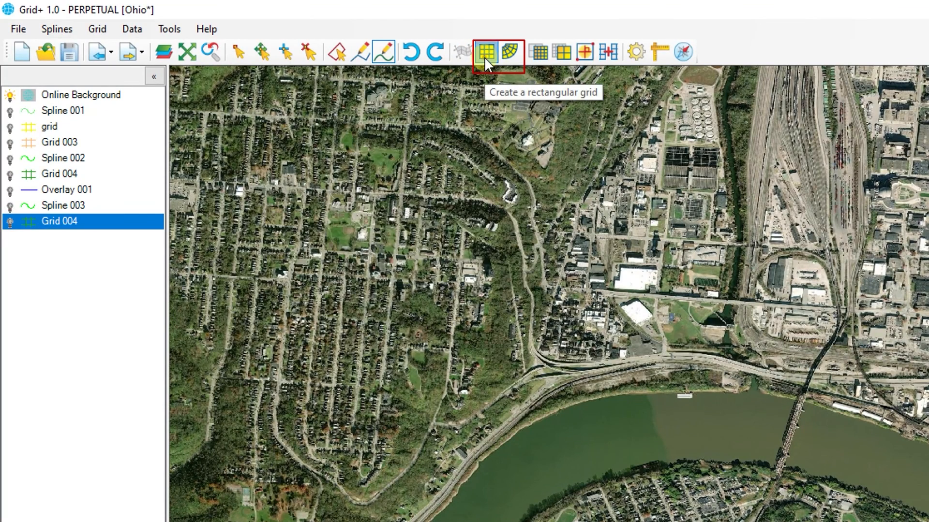
{"action": "left_click", "coordinate": [485, 58]}
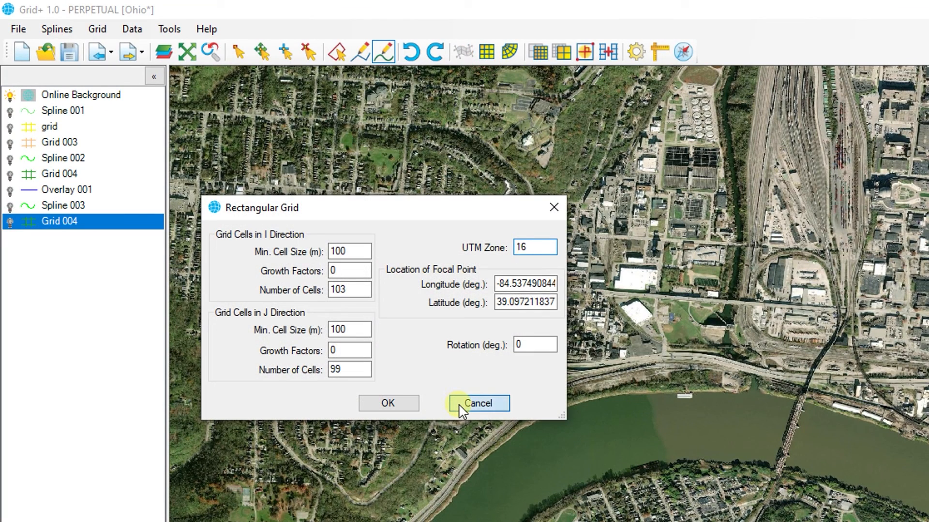
{"action": "left_click", "coordinate": [476, 404]}
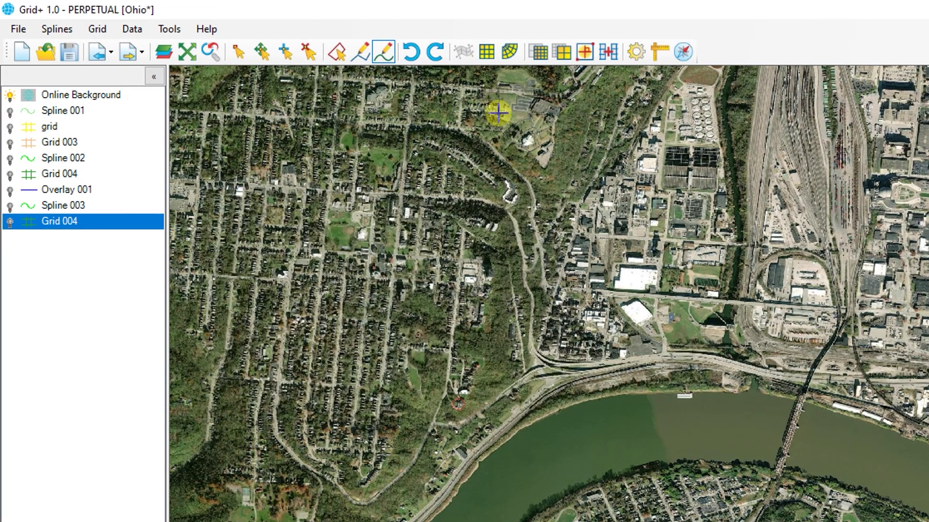
{"action": "left_click", "coordinate": [509, 51]}
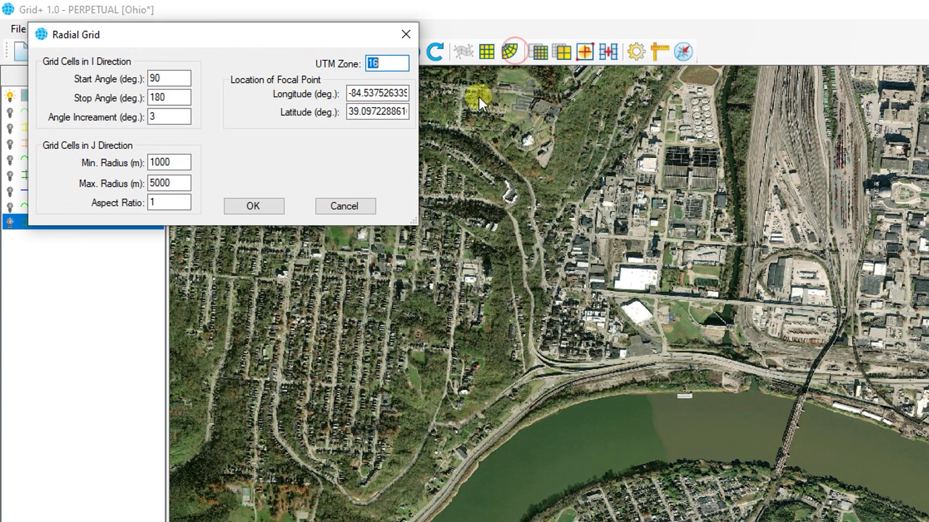
{"action": "left_click", "coordinate": [338, 207]}
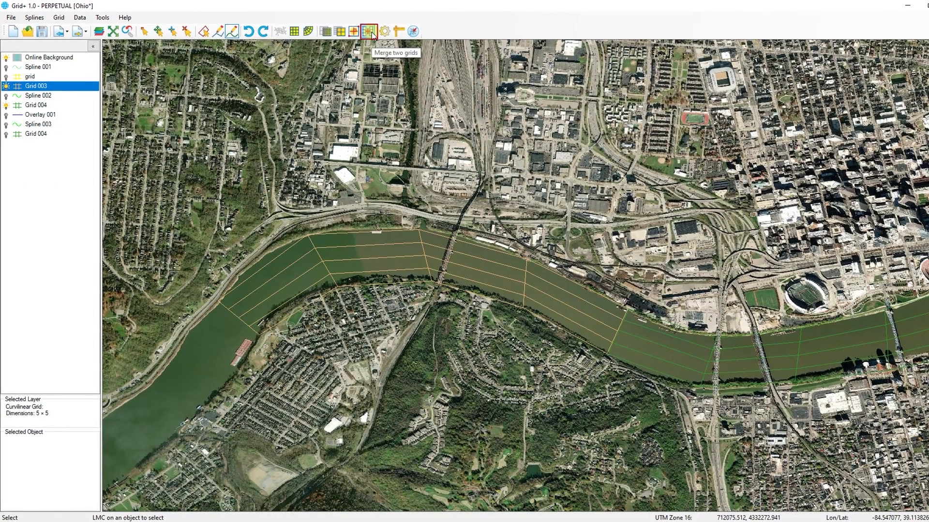
Step: Select Grid 003's downstream edge and merge Grid 003 with Grid 004
{"action": "left_click", "coordinate": [62, 86]}
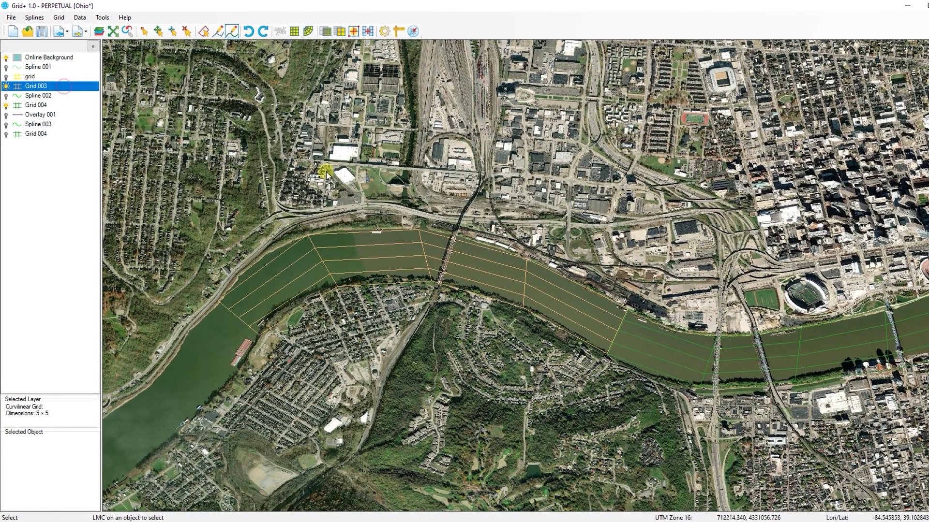
{"action": "left_click_drag", "start_coordinate": [627, 307], "coordinate": [606, 353]}
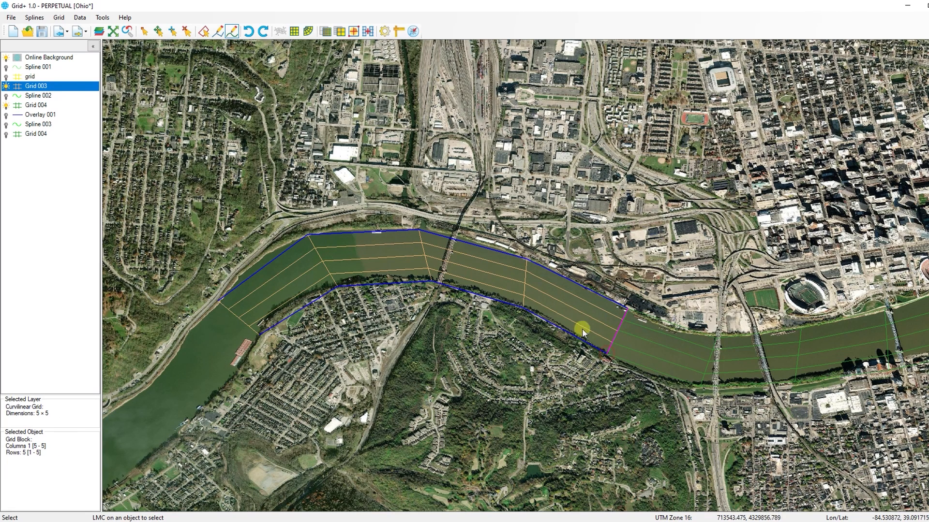
{"action": "left_click", "coordinate": [368, 32]}
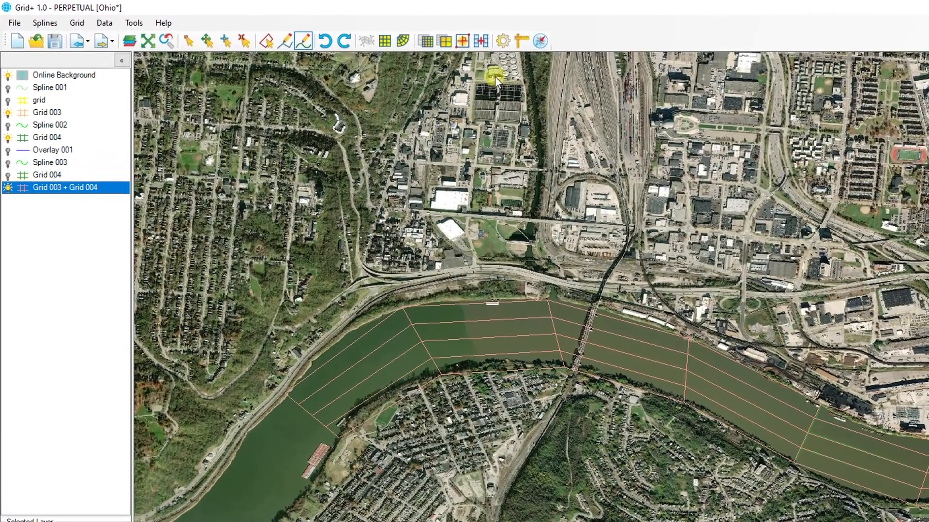
Step: Open the global settings and accept them as they are
{"action": "left_click", "coordinate": [503, 41]}
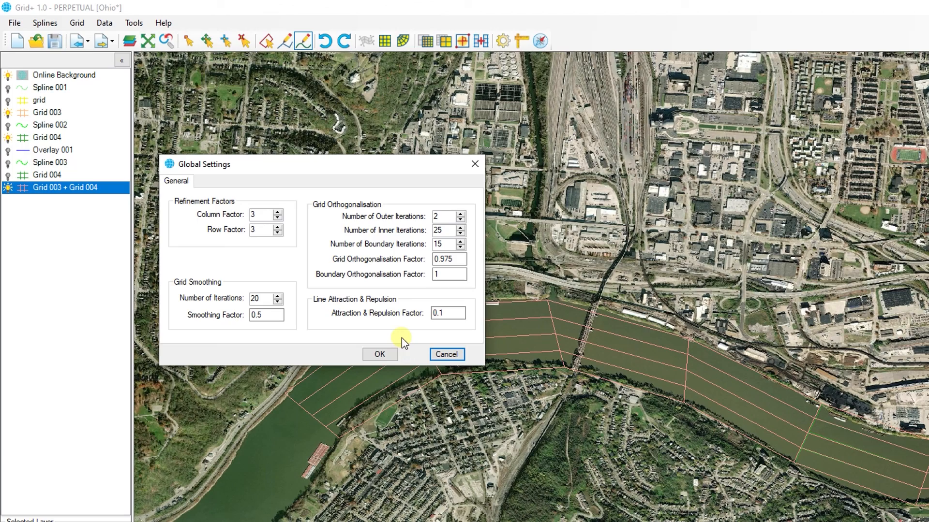
{"action": "left_click", "coordinate": [389, 354]}
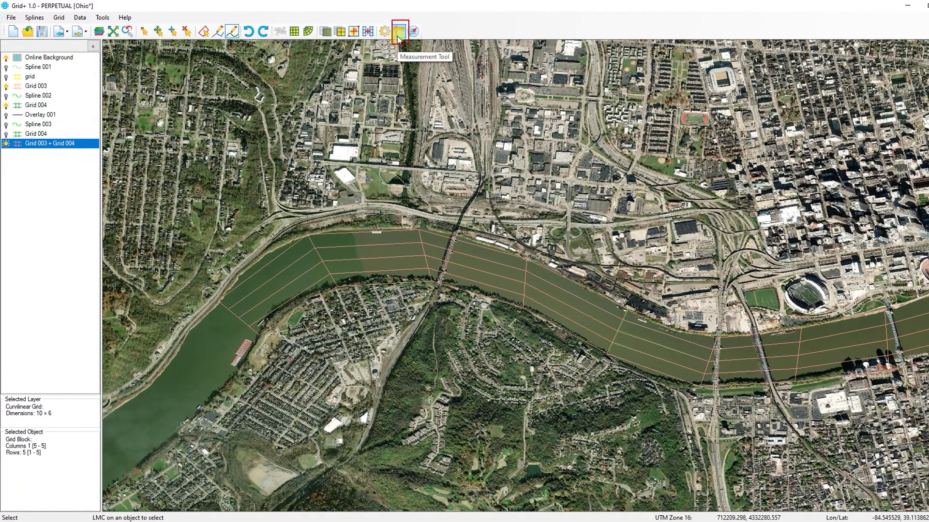
Step: Measure the distance along the upper reach of the river
{"action": "left_click", "coordinate": [397, 36]}
{"action": "mouse_move", "coordinate": [254, 242]}
{"action": "left_mouse_down"}
{"action": "mouse_move", "coordinate": [382, 242]}
{"action": "mouse_move", "coordinate": [591, 267]}
{"action": "left_mouse_up"}
Step: Show the North Arrow and Scale Bar on the map frame
{"action": "left_click", "coordinate": [414, 32]}
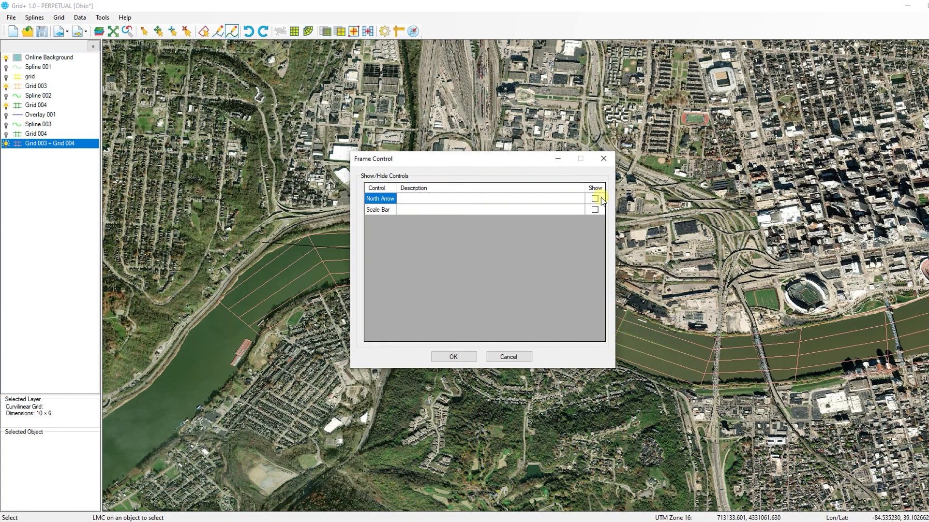
{"action": "left_click", "coordinate": [595, 199]}
{"action": "left_click", "coordinate": [595, 210]}
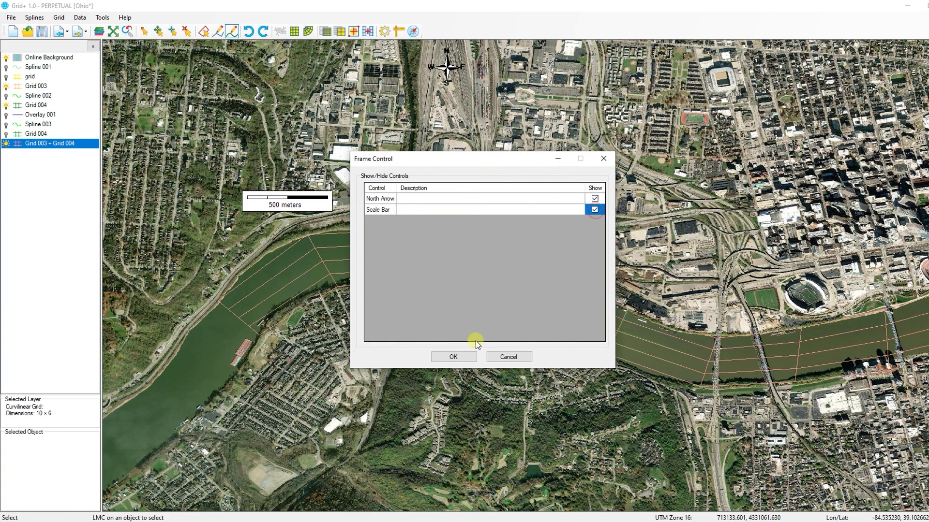
{"action": "left_click", "coordinate": [452, 356]}
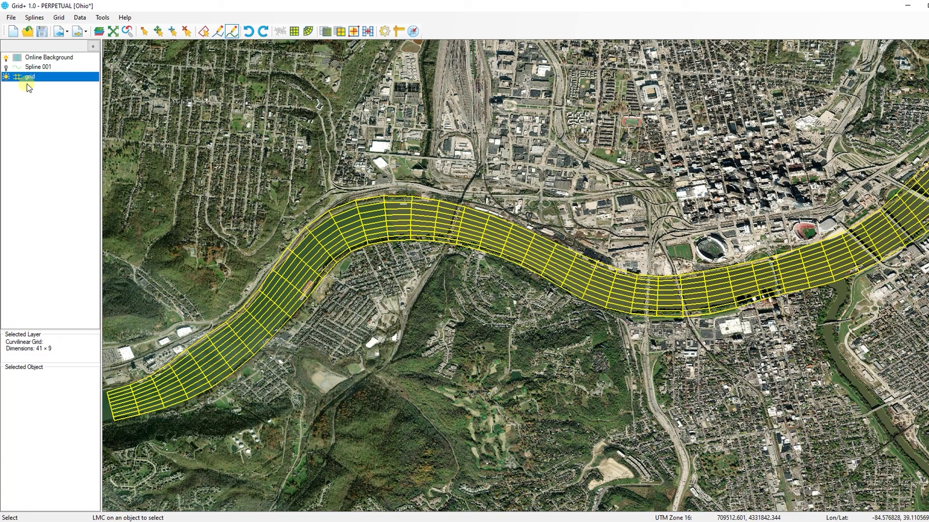
Step: Toggle the grid layer's visibility off and back on, then remove the grid layer
{"action": "left_click", "coordinate": [6, 76]}
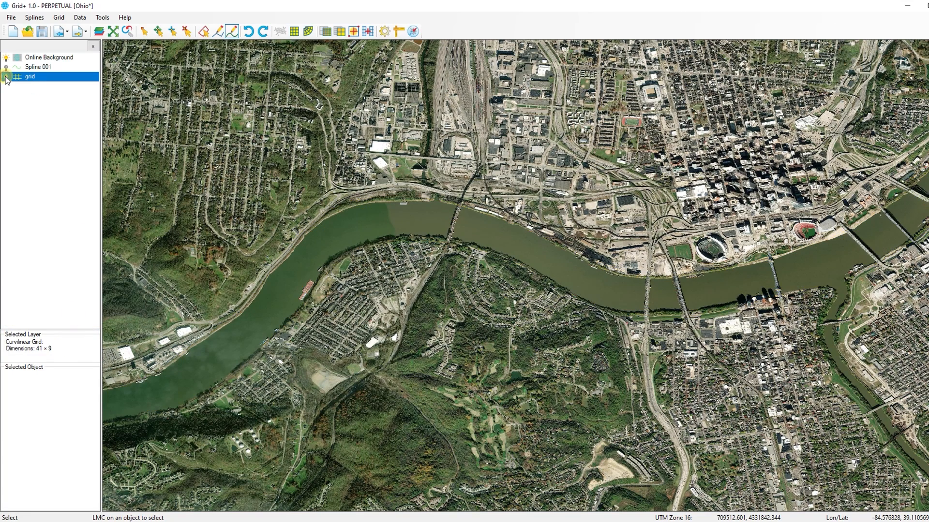
{"action": "left_click", "coordinate": [6, 76]}
{"action": "right_click", "coordinate": [44, 77]}
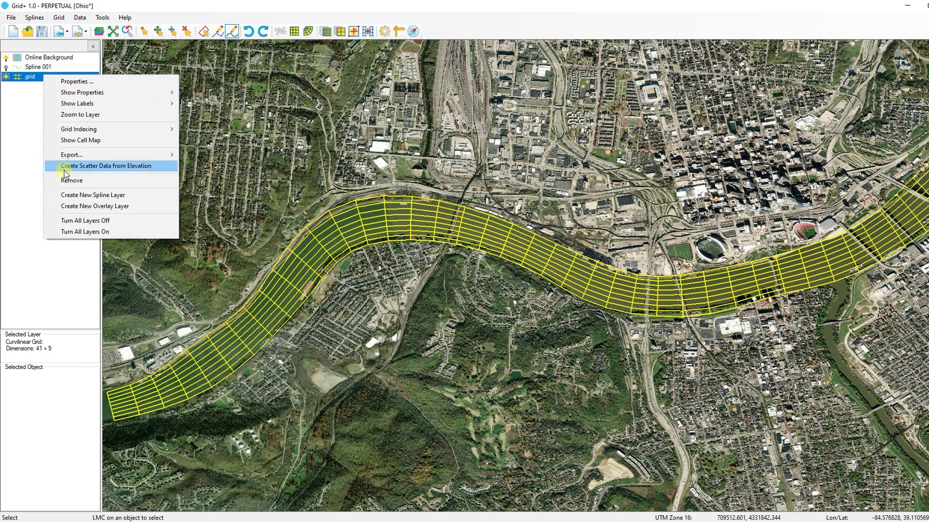
{"action": "left_click", "coordinate": [72, 184]}
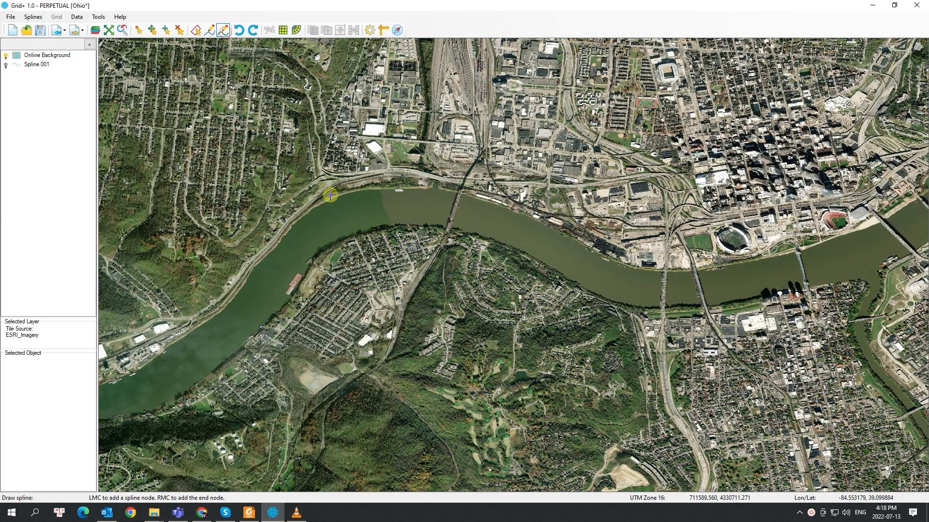
Step: Draw a spline along the river's upper bank from the upstream bend to the downstream bridge
{"action": "left_click", "coordinate": [305, 214]}
{"action": "left_click", "coordinate": [368, 193]}
{"action": "left_click", "coordinate": [412, 191]}
{"action": "left_click", "coordinate": [465, 190]}
{"action": "left_click", "coordinate": [540, 219]}
{"action": "left_click", "coordinate": [623, 265]}
{"action": "right_click", "coordinate": [670, 272]}
Step: Draw a second spline along the river's lower bank over the same reach
{"action": "left_click", "coordinate": [313, 260]}
{"action": "left_click", "coordinate": [347, 239]}
{"action": "left_click", "coordinate": [404, 228]}
{"action": "left_click", "coordinate": [493, 237]}
{"action": "left_click", "coordinate": [561, 274]}
{"action": "left_click", "coordinate": [621, 305]}
{"action": "right_click", "coordinate": [672, 305]}
Step: Draw two cross-river splines joining the bank splines at the downstream and upstream ends
{"action": "left_click", "coordinate": [664, 260]}
{"action": "right_click", "coordinate": [655, 329]}
{"action": "left_click", "coordinate": [310, 200]}
{"action": "right_click", "coordinate": [324, 269]}
Step: Create a grid from the splines with 5 intervals in both the I and J directions
{"action": "left_click", "coordinate": [269, 30]}
{"action": "left_click", "coordinate": [485, 244]}
{"action": "left_click", "coordinate": [486, 267]}
{"action": "left_click", "coordinate": [487, 267]}
{"action": "left_click", "coordinate": [486, 267]}
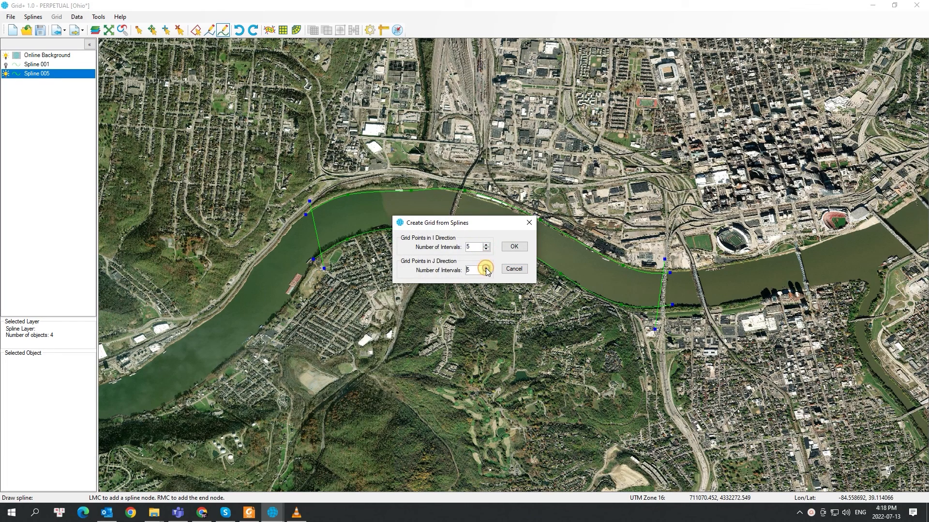
{"action": "left_click", "coordinate": [514, 247]}
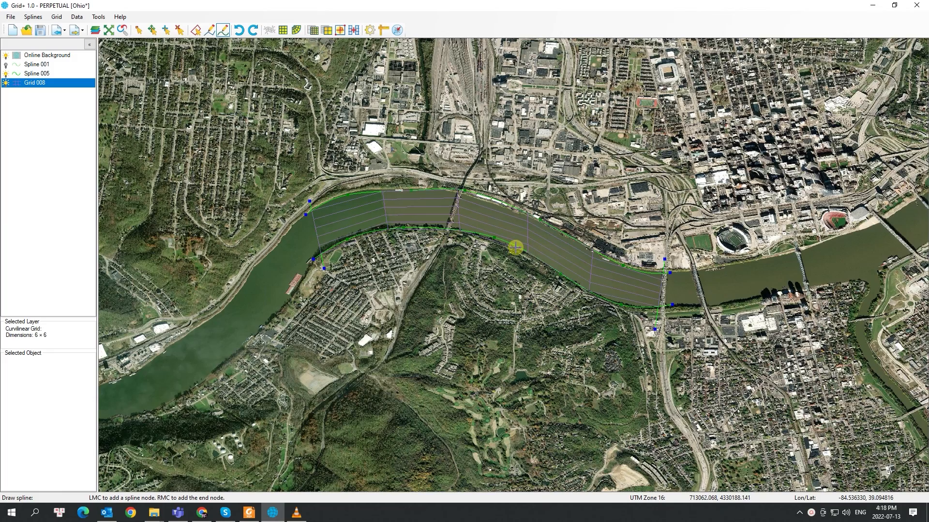
Step: Measure a distance across the map with the Measurement tool to read it in the status bar
{"action": "scroll", "coordinate": [516, 248], "scroll_direction": "up", "scroll_amount": 1}
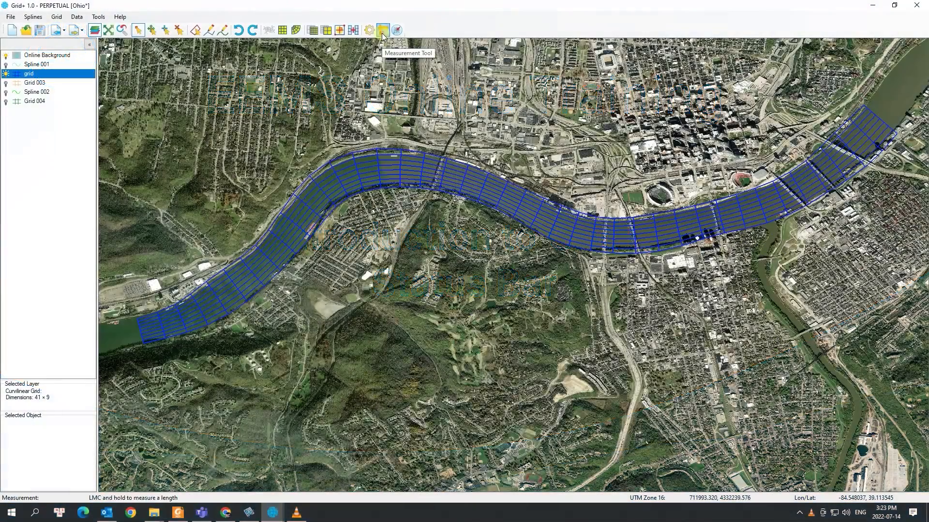
{"action": "left_click", "coordinate": [382, 30]}
{"action": "left_click_drag", "start_coordinate": [311, 169], "coordinate": [801, 182]}
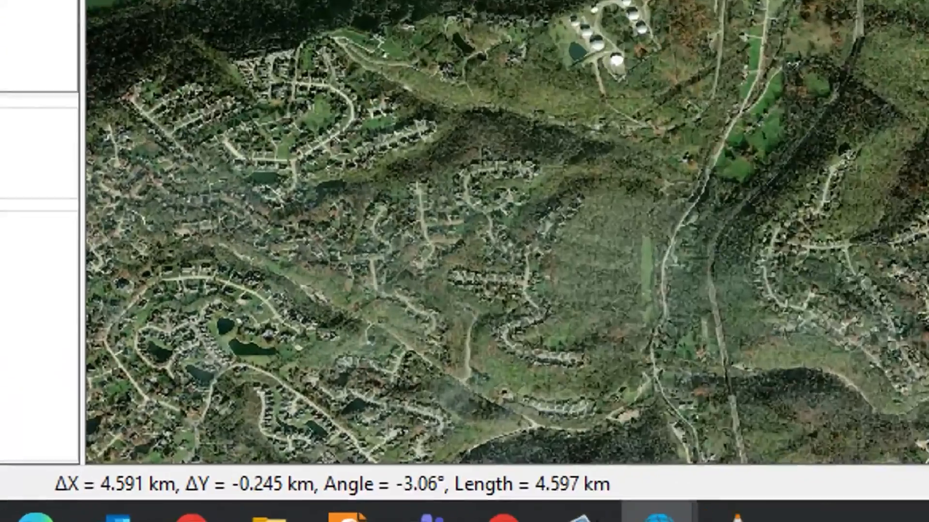